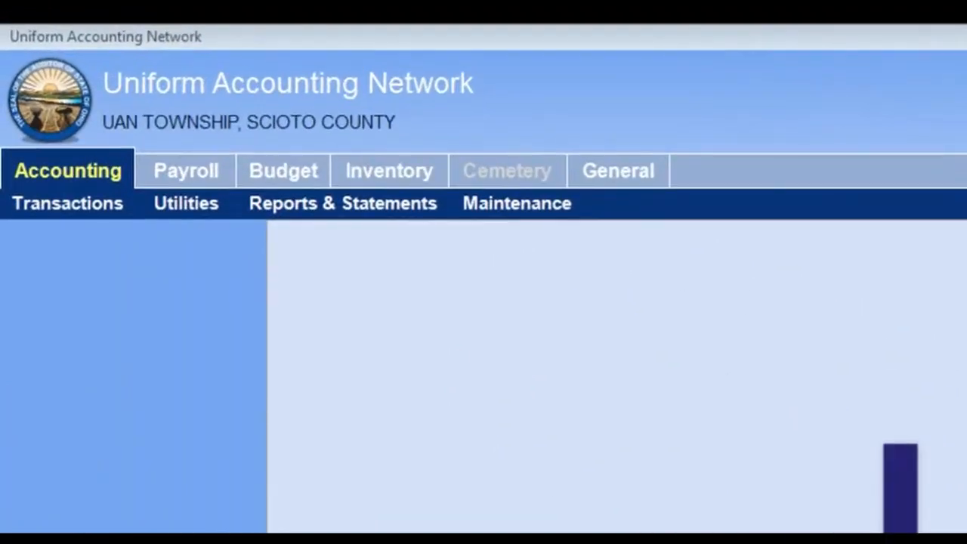
Open the form for posting an interfund advance and read the help on Repayment of Advance Not Posted in System.
{"action": "left_click", "coordinate": [88, 203]}
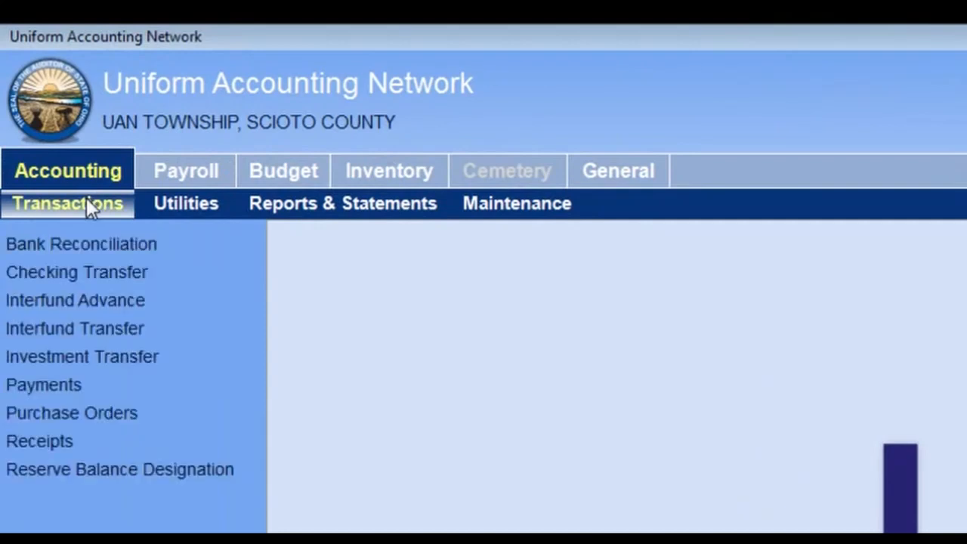
{"action": "left_click", "coordinate": [102, 299]}
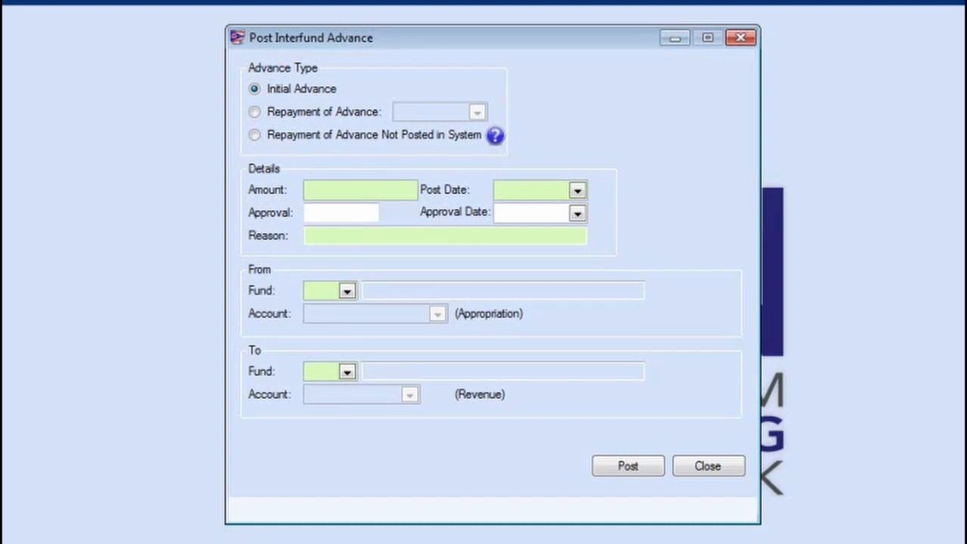
{"action": "left_click", "coordinate": [496, 136]}
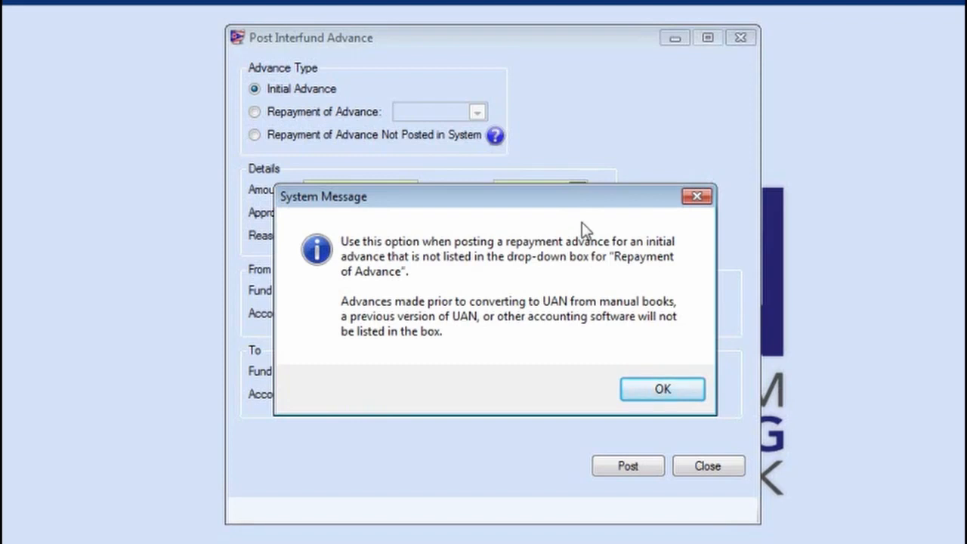
{"action": "left_click", "coordinate": [696, 197]}
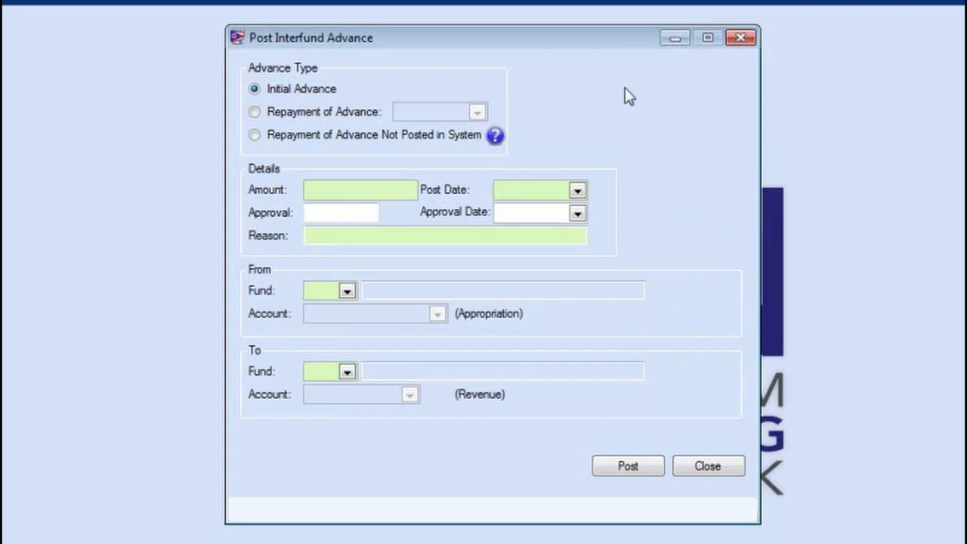
Set the initial advance's amount to $1,000.00 and its post date to 05/04/2013.
{"action": "left_click", "coordinate": [393, 191]}
{"action": "type", "text": "1000"}
{"action": "left_click", "coordinate": [577, 191]}
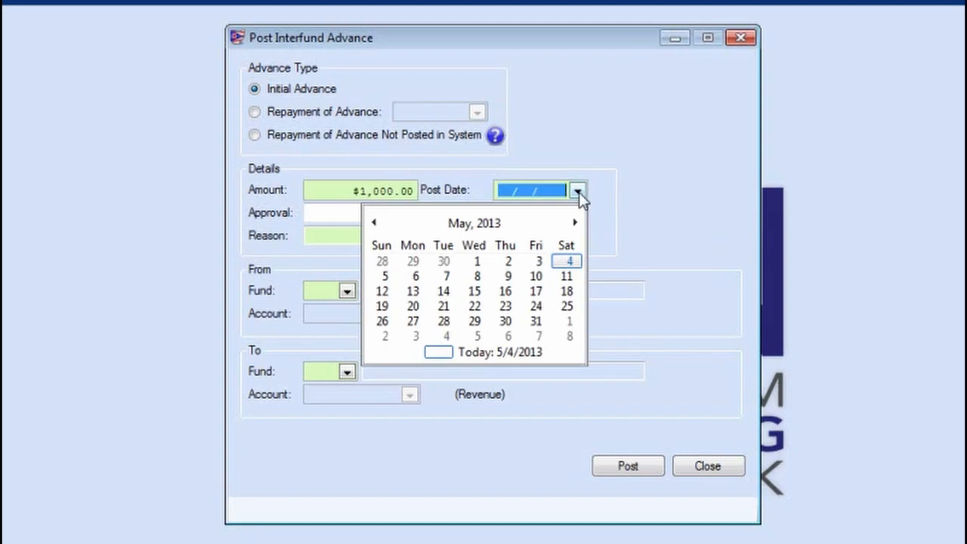
{"action": "left_click", "coordinate": [567, 262]}
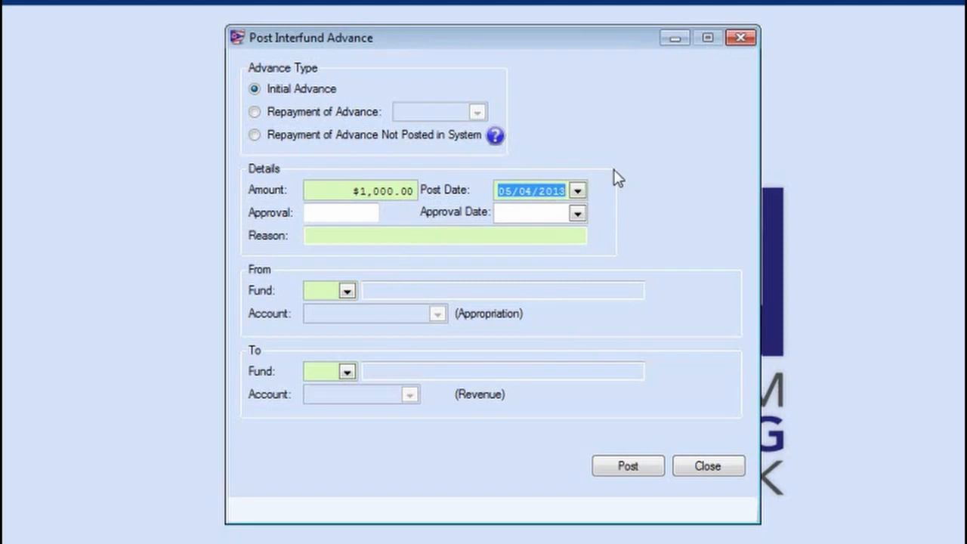
Enter "Res 1111" as the advance's approval and set the approval date to 05/04/2013.
{"action": "left_click", "coordinate": [324, 213]}
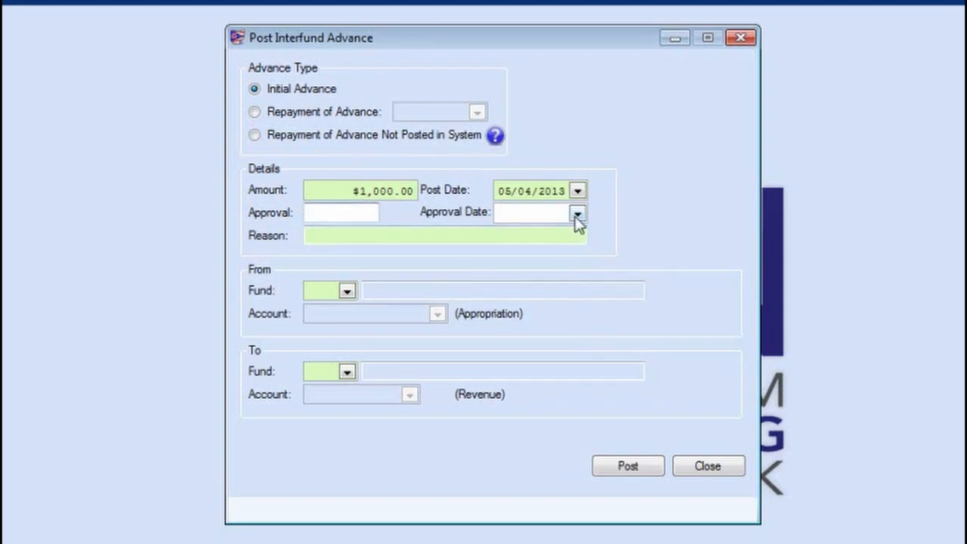
{"action": "type", "text": "Res 1111"}
{"action": "left_click", "coordinate": [577, 214]}
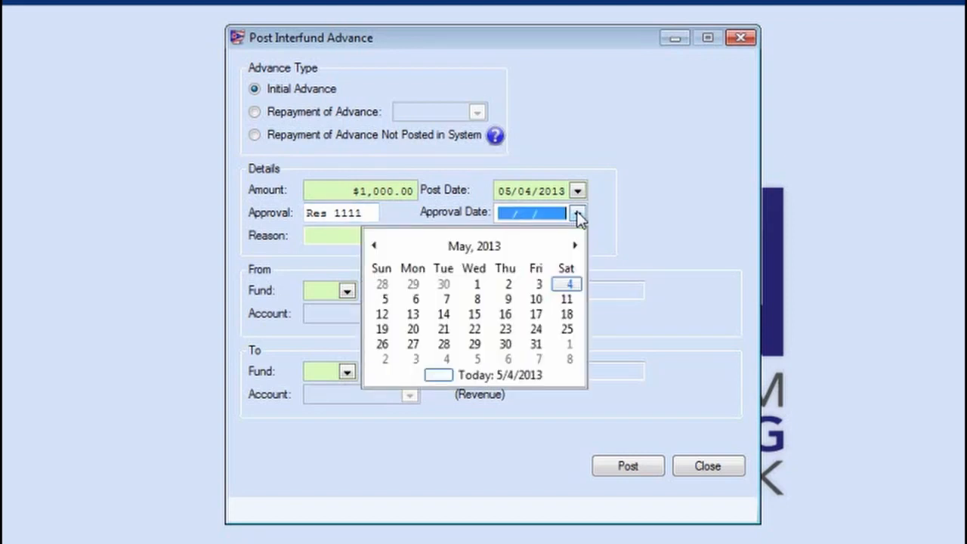
{"action": "left_click", "coordinate": [568, 284]}
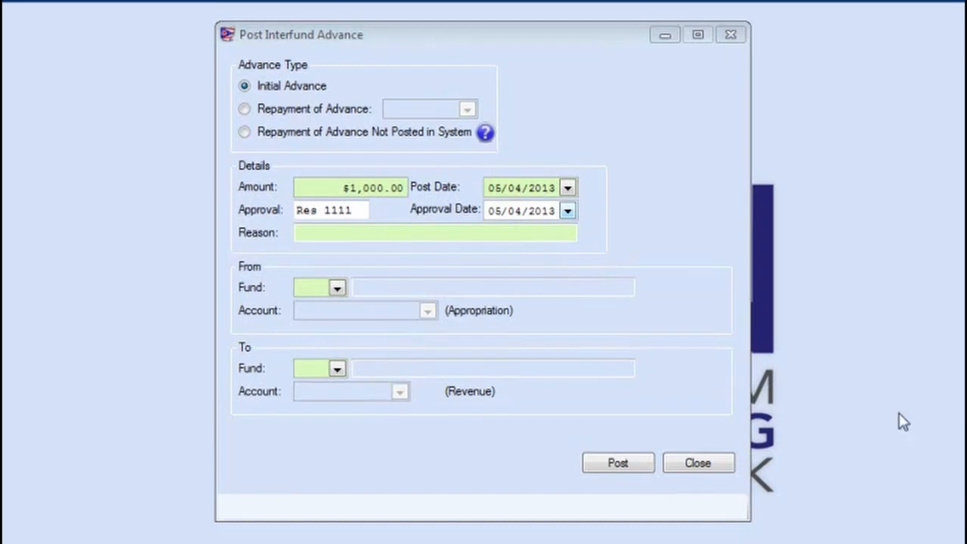
Enter "Cash Shortage in R&B" as the reason for the advance.
{"action": "left_click", "coordinate": [530, 236]}
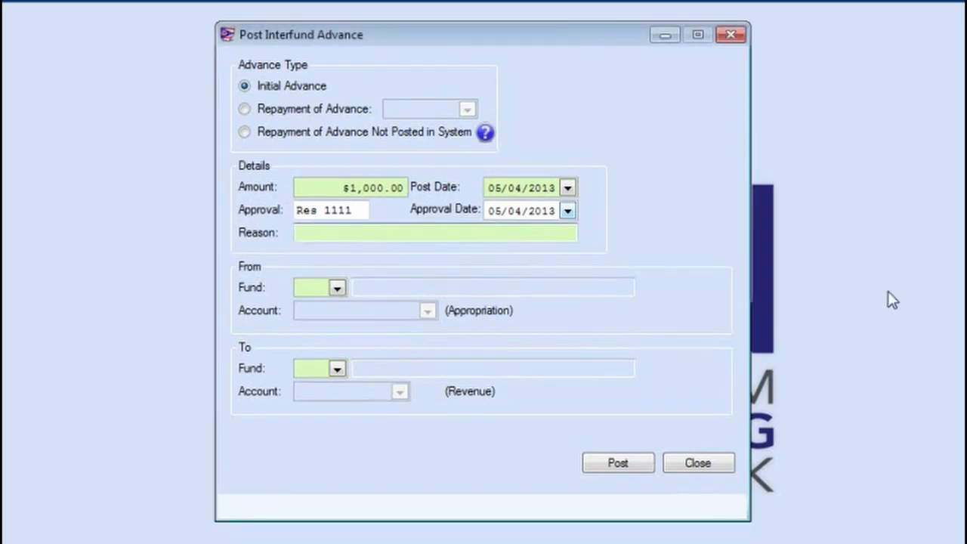
{"action": "type", "text": "Cash SHortage"}
{"action": "key", "text": "BackSpace"}
{"action": "key", "text": "BackSpace"}
{"action": "key", "text": "BackSpace"}
{"action": "key", "text": "BackSpace"}
{"action": "key", "text": "BackSpace"}
{"action": "key", "text": "BackSpace"}
{"action": "key", "text": "BackSpace"}
{"action": "type", "text": "hortage "}
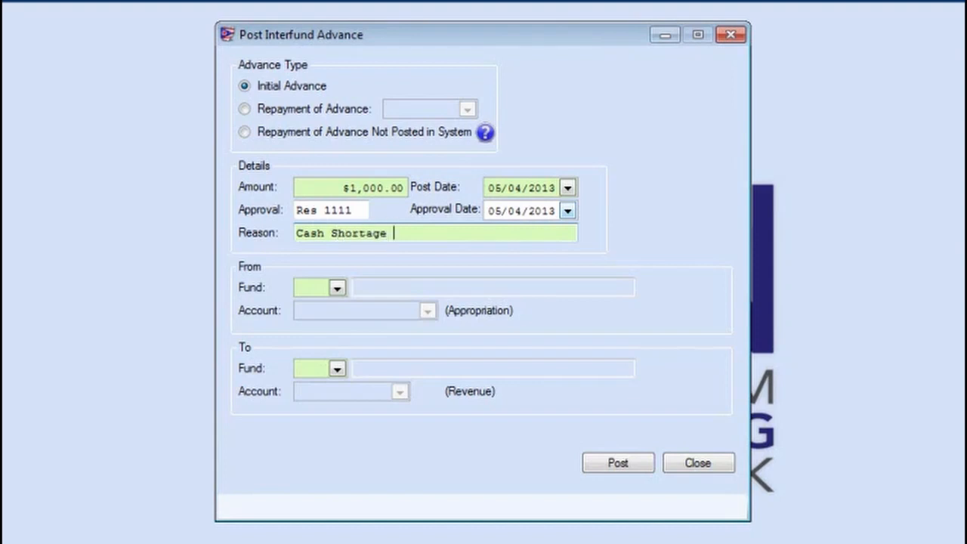
{"action": "type", "text": "in Re"}
{"action": "type", "text": "B"}
Set the advance's source to fund 1000 General with the Advances - Out appropriation account.
{"action": "left_click", "coordinate": [337, 288]}
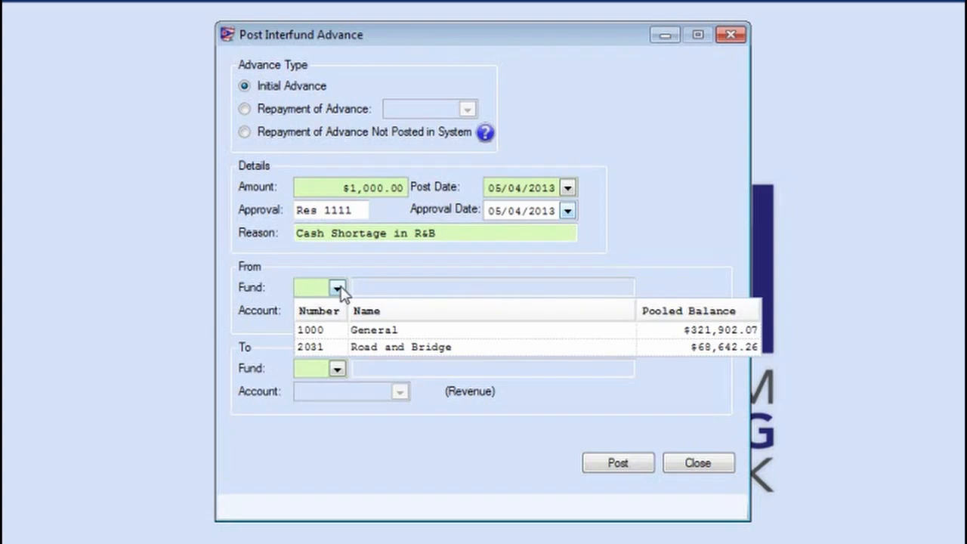
{"action": "left_click", "coordinate": [338, 290]}
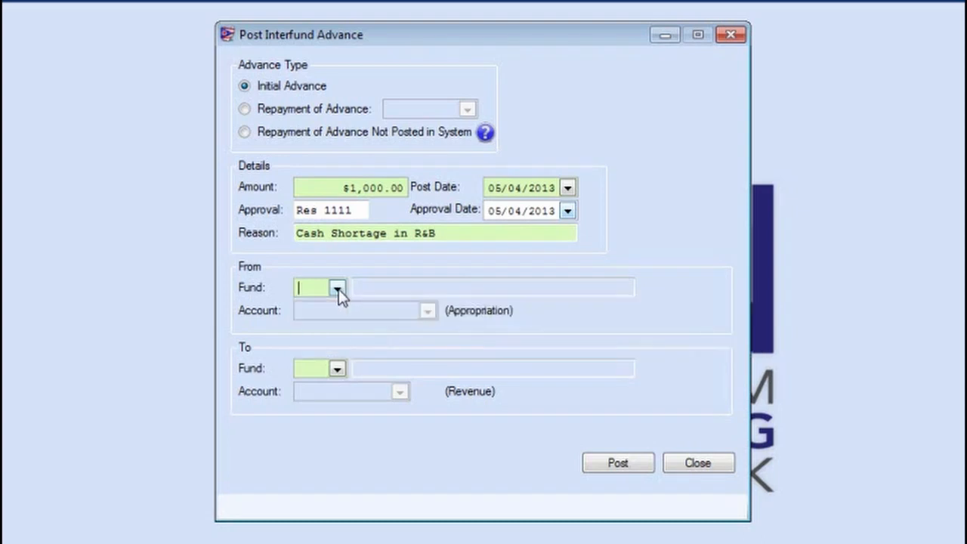
{"action": "type", "text": "100"}
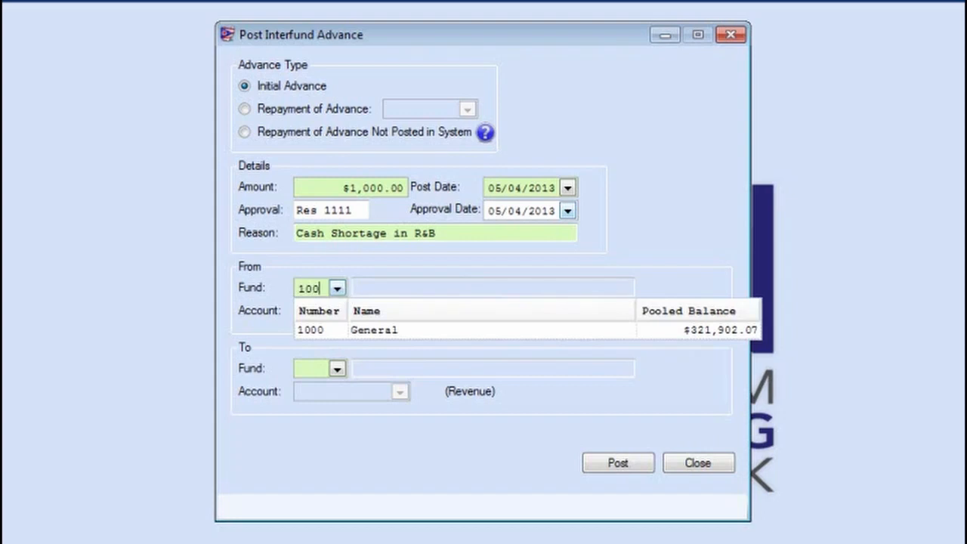
{"action": "left_click", "coordinate": [349, 330]}
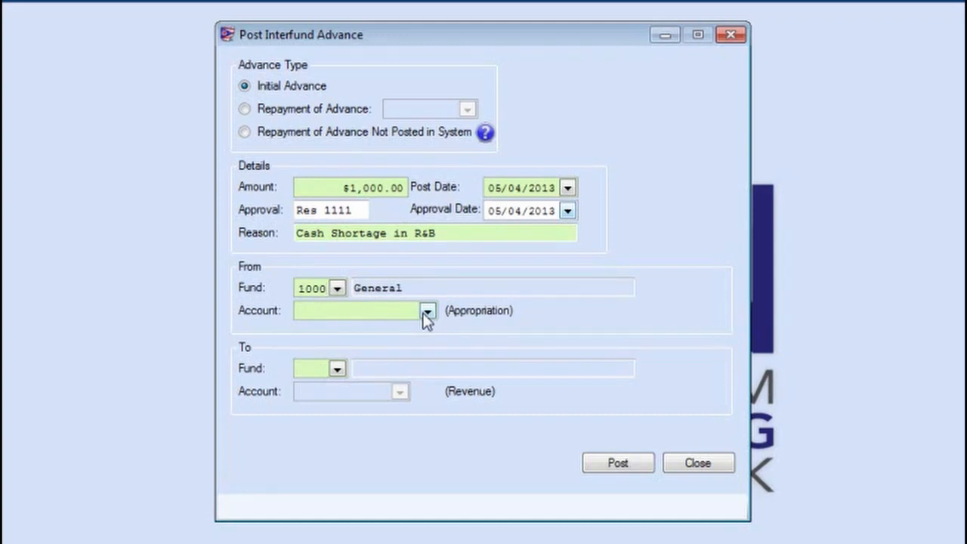
{"action": "left_click", "coordinate": [427, 312]}
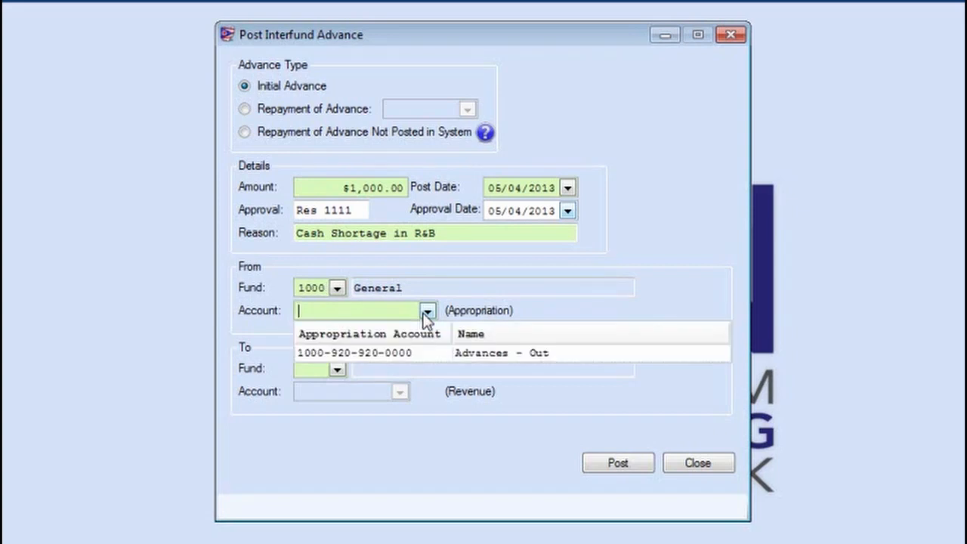
{"action": "left_click", "coordinate": [414, 359]}
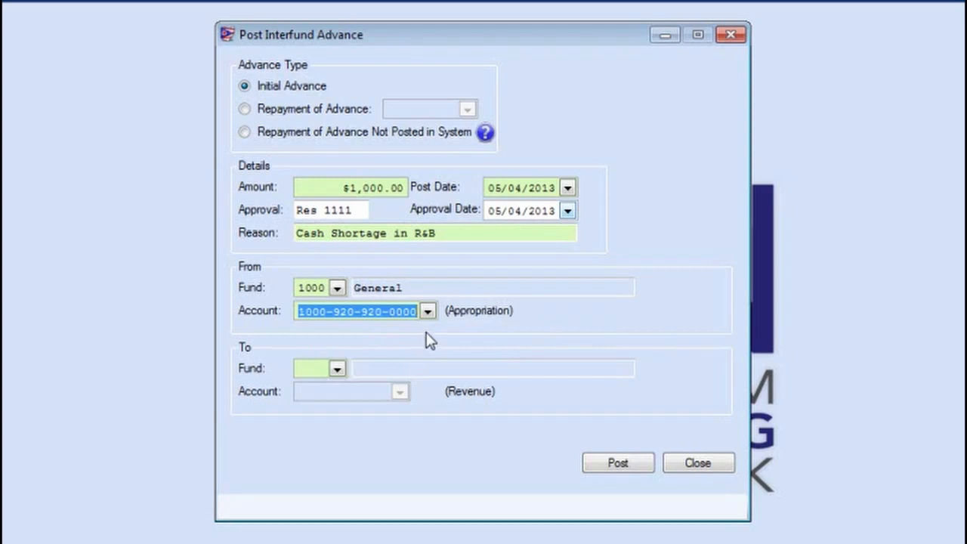
Set the advance's destination to fund 2031 Road and Bridge with the Advances - In revenue account.
{"action": "left_click", "coordinate": [337, 369]}
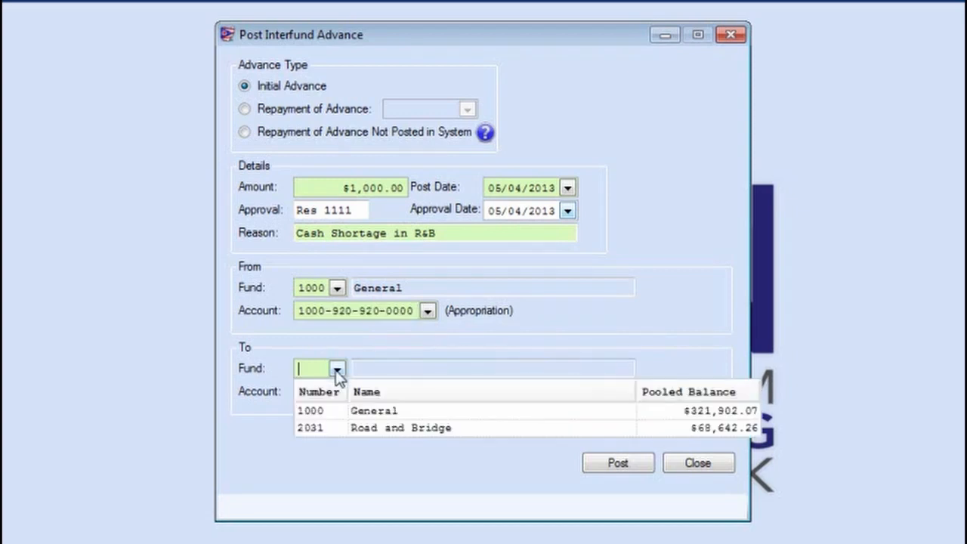
{"action": "left_click", "coordinate": [321, 427]}
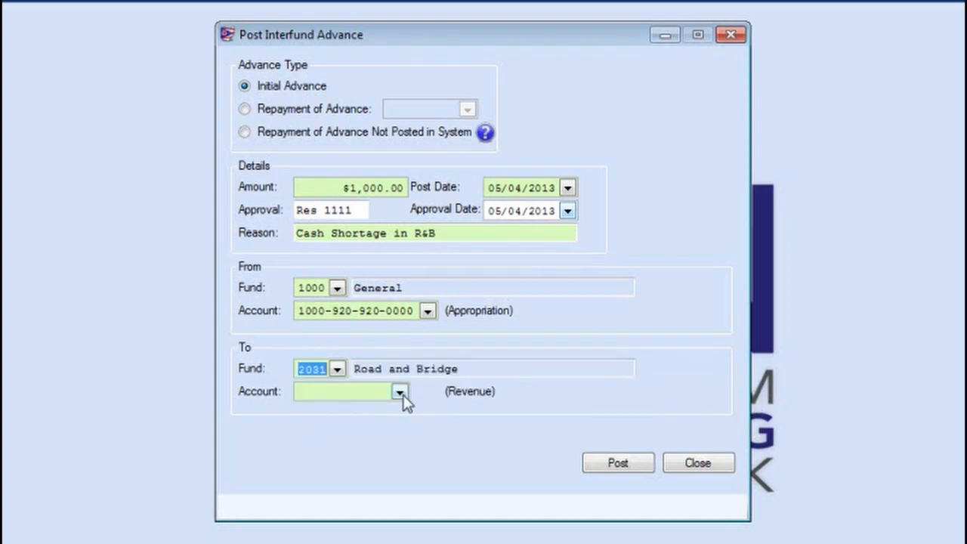
{"action": "left_click", "coordinate": [400, 391]}
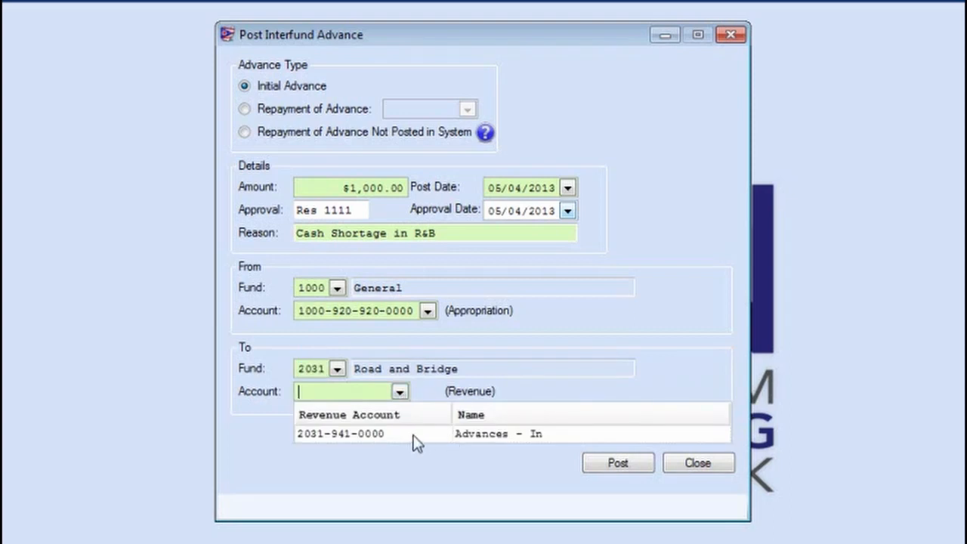
{"action": "left_click", "coordinate": [416, 443]}
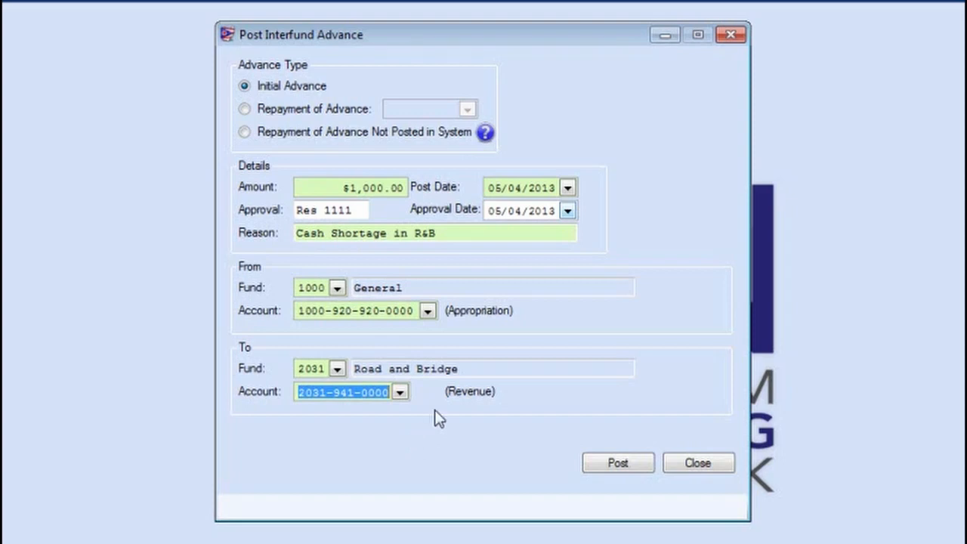
Post the advance from General to Road and Bridge and close the form without printing the advance report.
{"action": "left_click", "coordinate": [714, 462]}
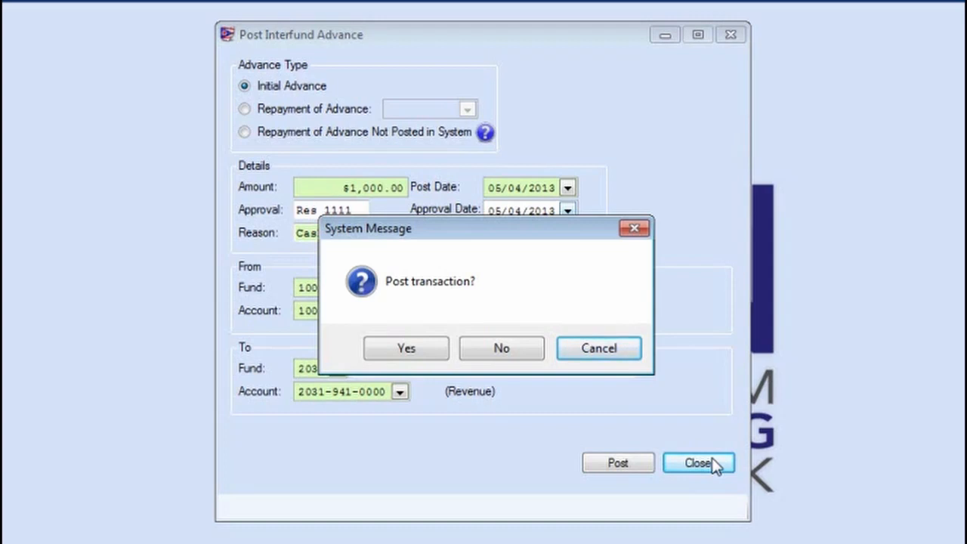
{"action": "left_click", "coordinate": [608, 361]}
{"action": "left_click", "coordinate": [627, 460]}
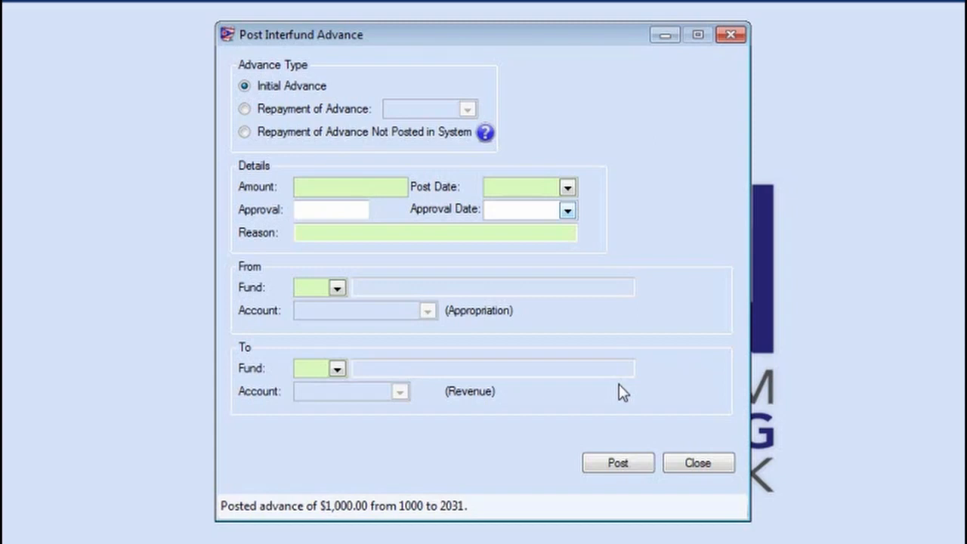
{"action": "left_click", "coordinate": [717, 462]}
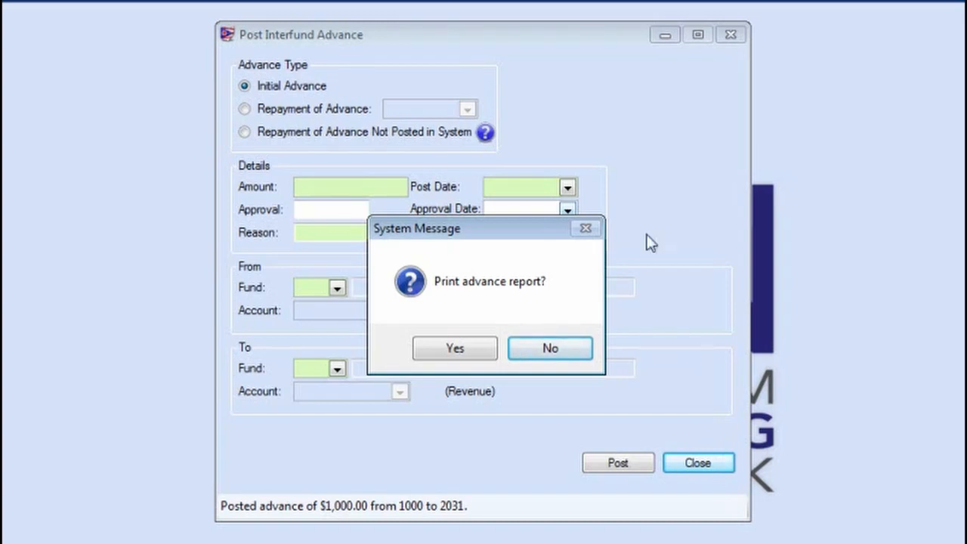
{"action": "left_click", "coordinate": [559, 348]}
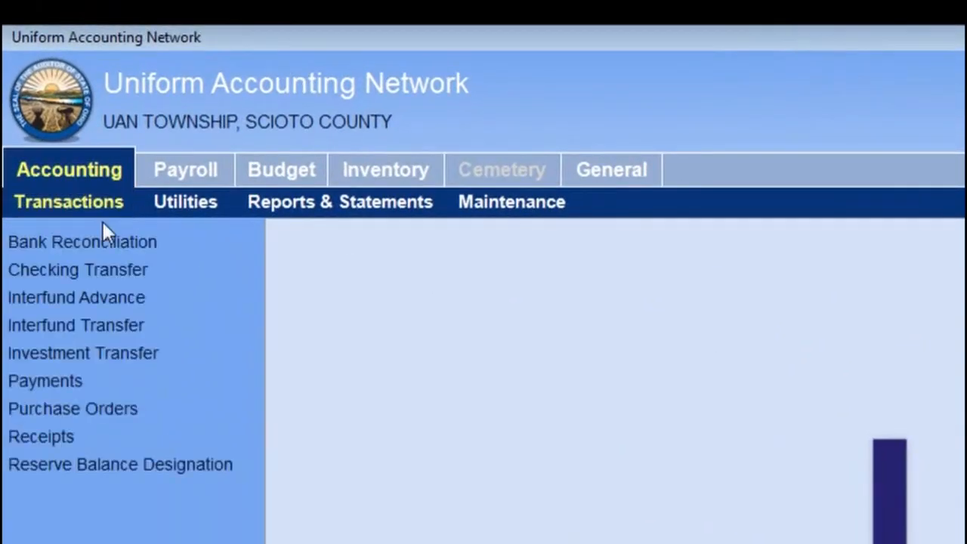
Reopen the interfund advance form and choose a Repayment of Advance for advance number 4.
{"action": "left_click", "coordinate": [109, 302]}
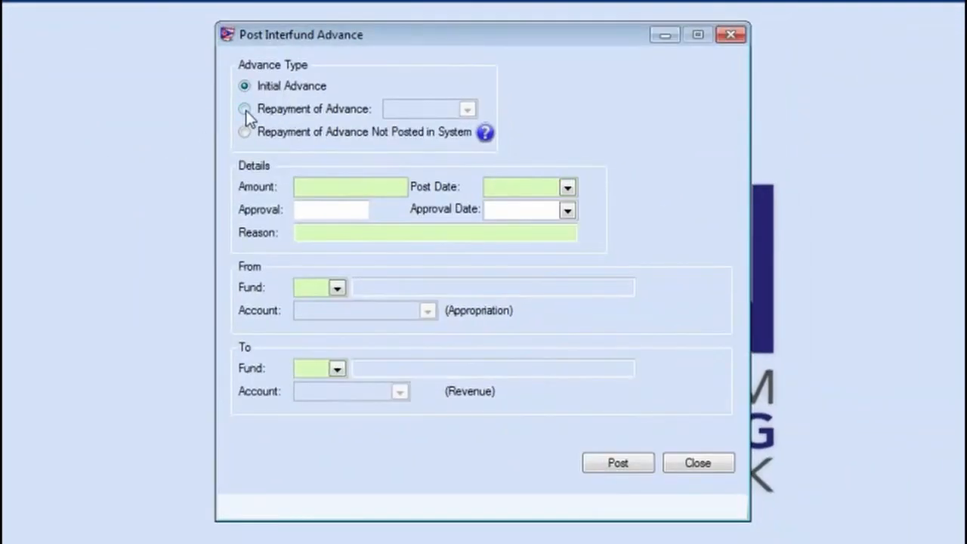
{"action": "left_click", "coordinate": [245, 109]}
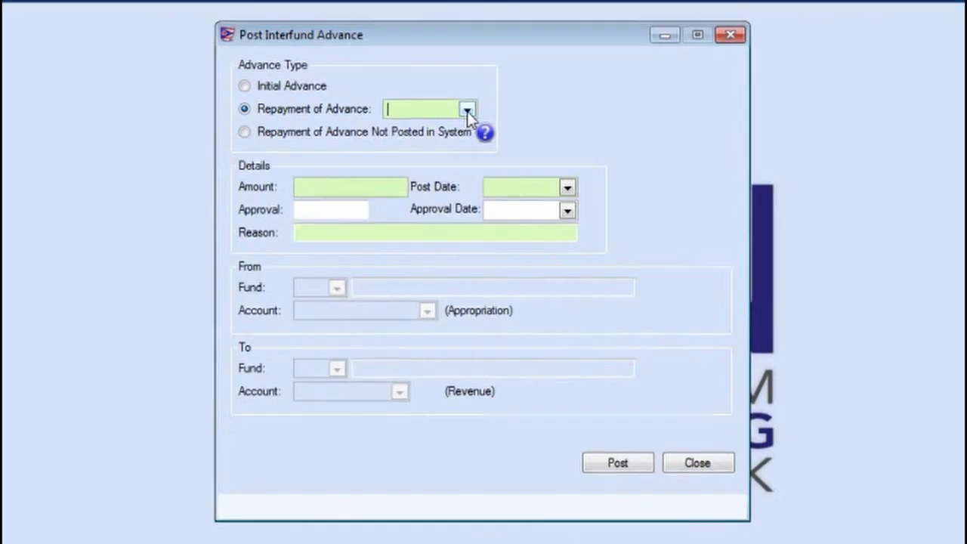
{"action": "left_click", "coordinate": [466, 111]}
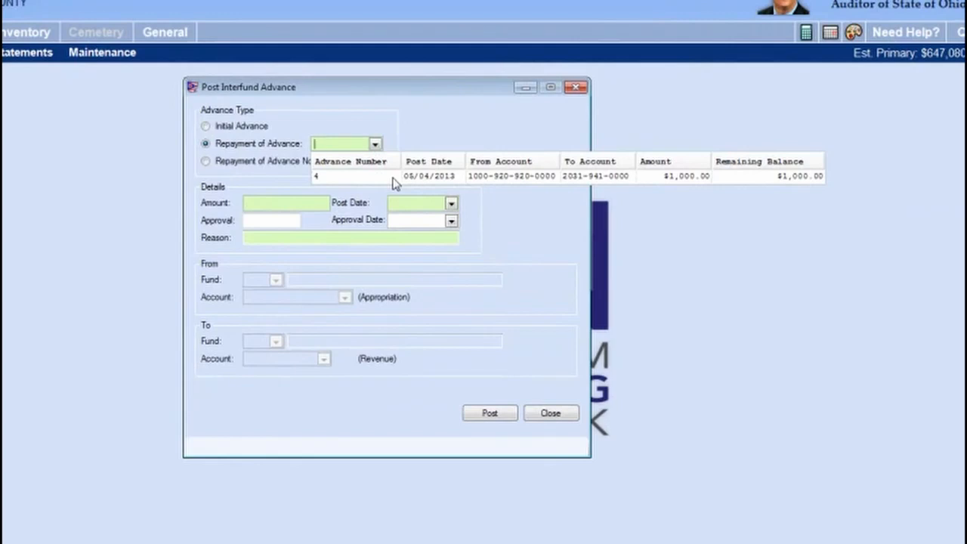
{"action": "left_click", "coordinate": [393, 177]}
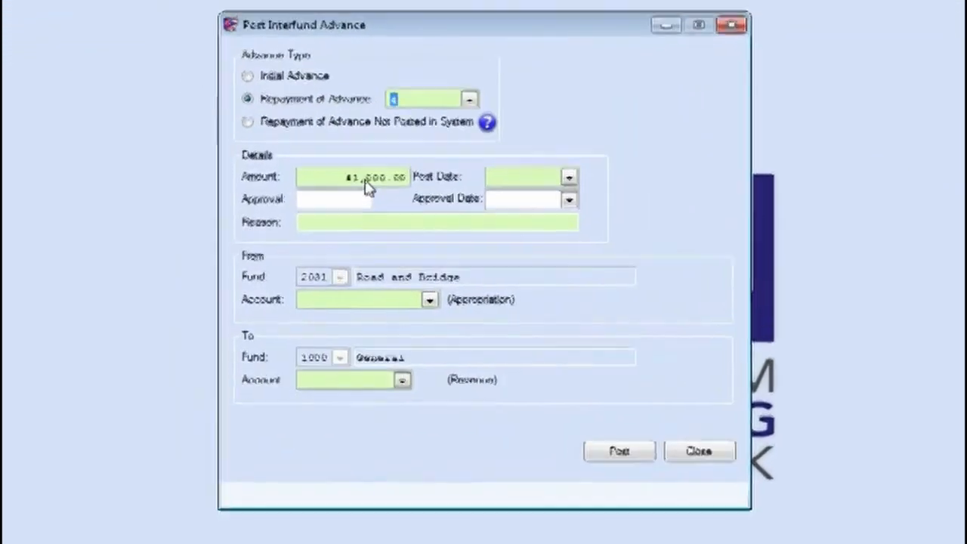
Set the repayment's post date to 05/04/2013 and enter "Paying back General Fund" as its reason.
{"action": "left_click", "coordinate": [366, 181]}
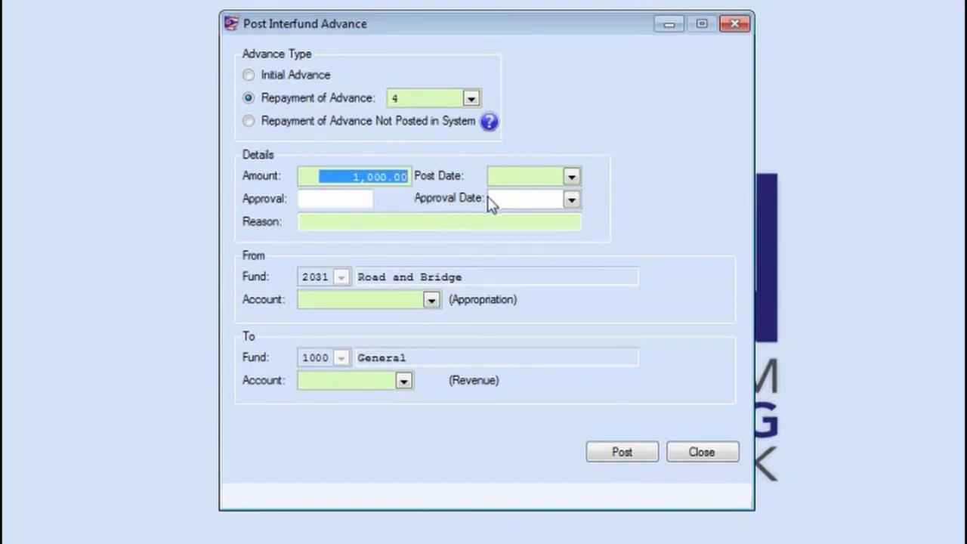
{"action": "left_click", "coordinate": [571, 176]}
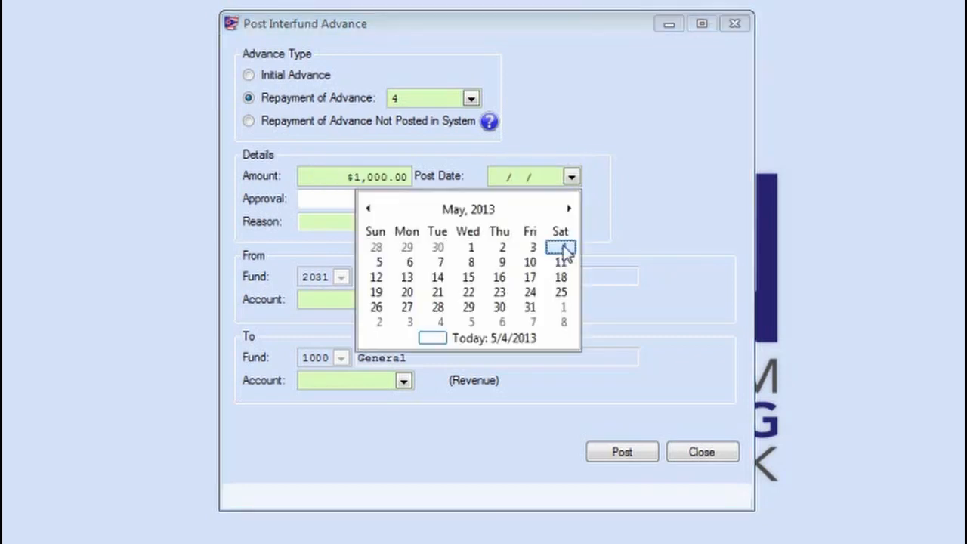
{"action": "left_click", "coordinate": [567, 244]}
{"action": "left_click", "coordinate": [392, 222]}
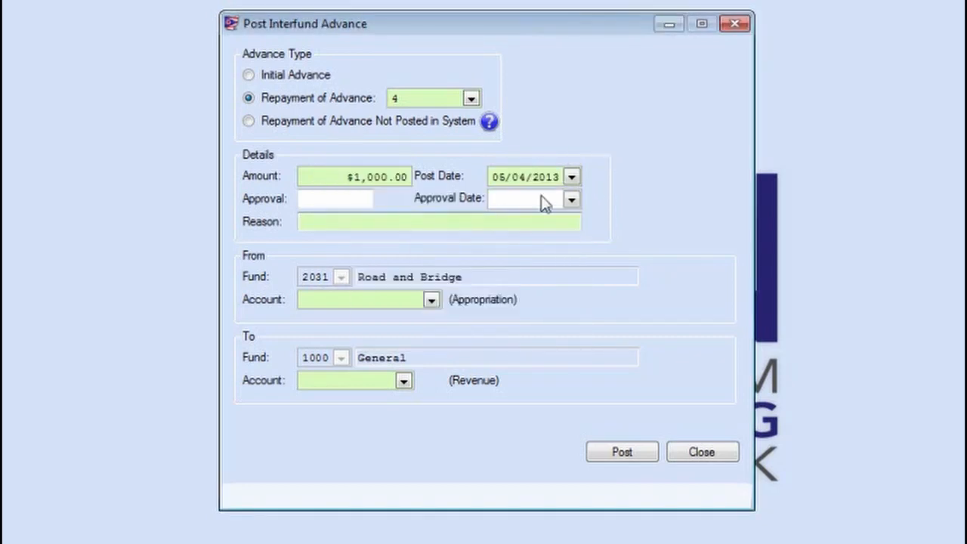
{"action": "type", "text": "Paying b"}
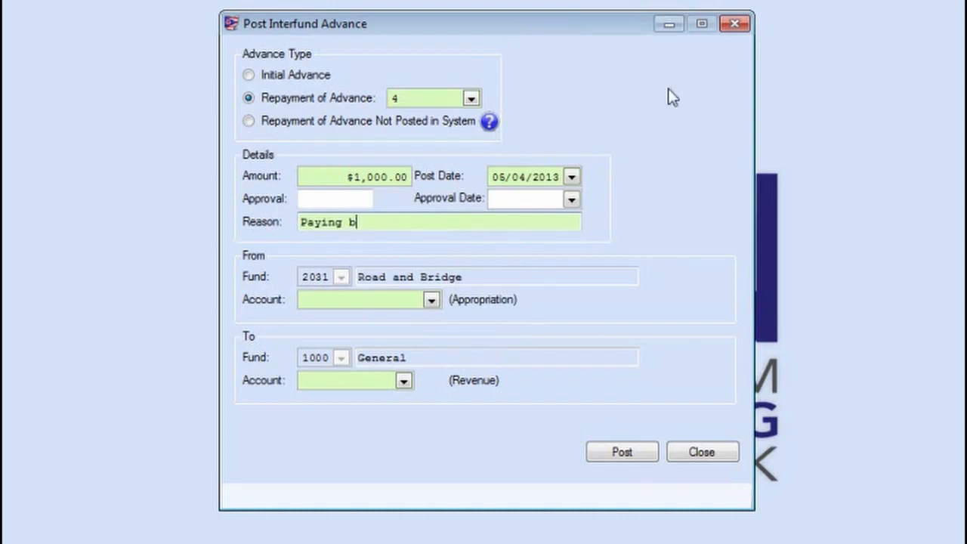
{"action": "type", "text": "ack General Fund"}
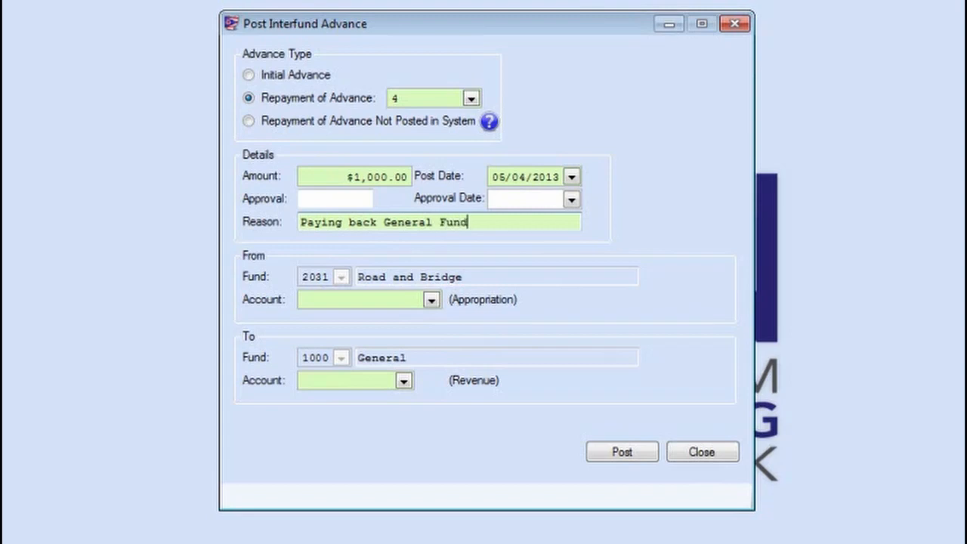
Enter "Res 1112" as the repayment's approval and set its approval date to 05/04/2013.
{"action": "left_click", "coordinate": [327, 198]}
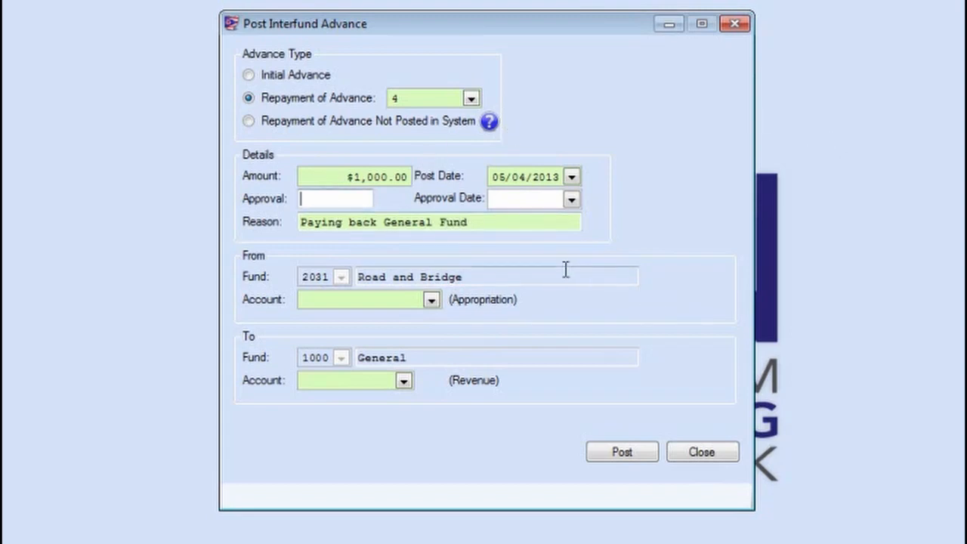
{"action": "type", "text": "Res 1112"}
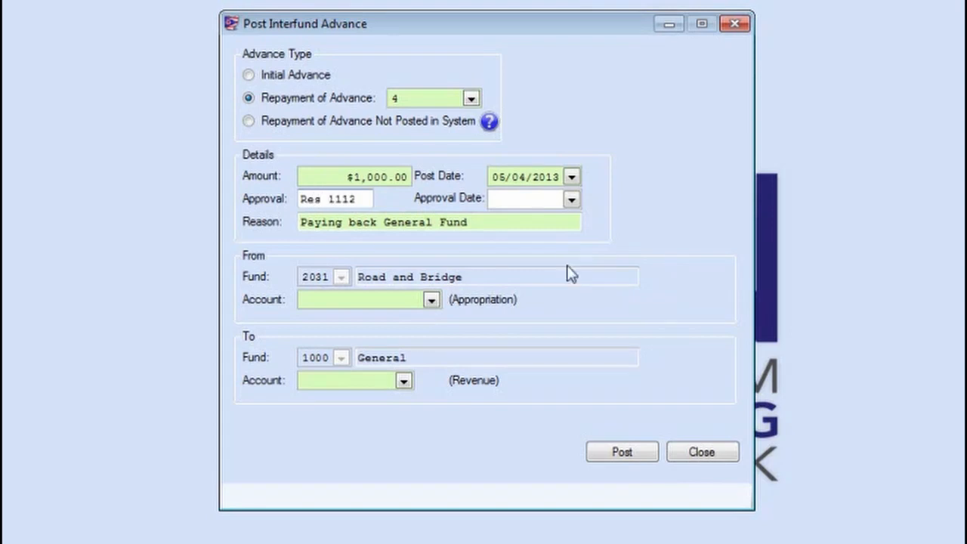
{"action": "left_click", "coordinate": [571, 198]}
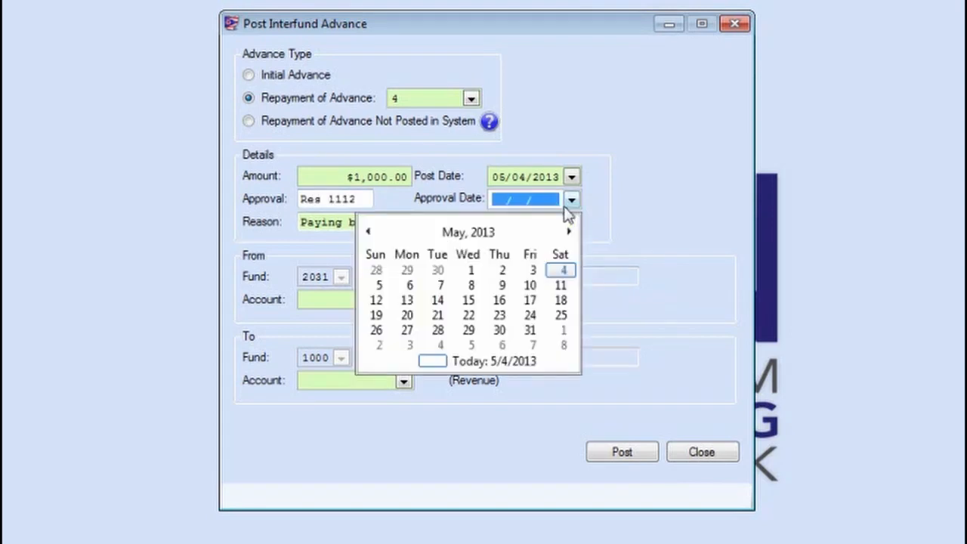
{"action": "left_click", "coordinate": [563, 269]}
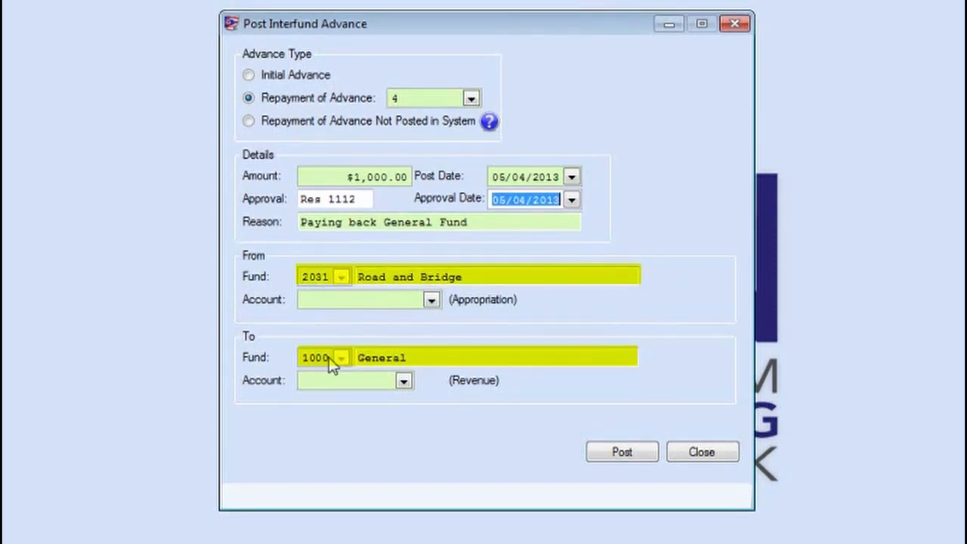
Set the repayment's source to Road and Bridge's Advances - Out appropriation account and its destination to General's Advances - In revenue account.
{"action": "left_click", "coordinate": [431, 300]}
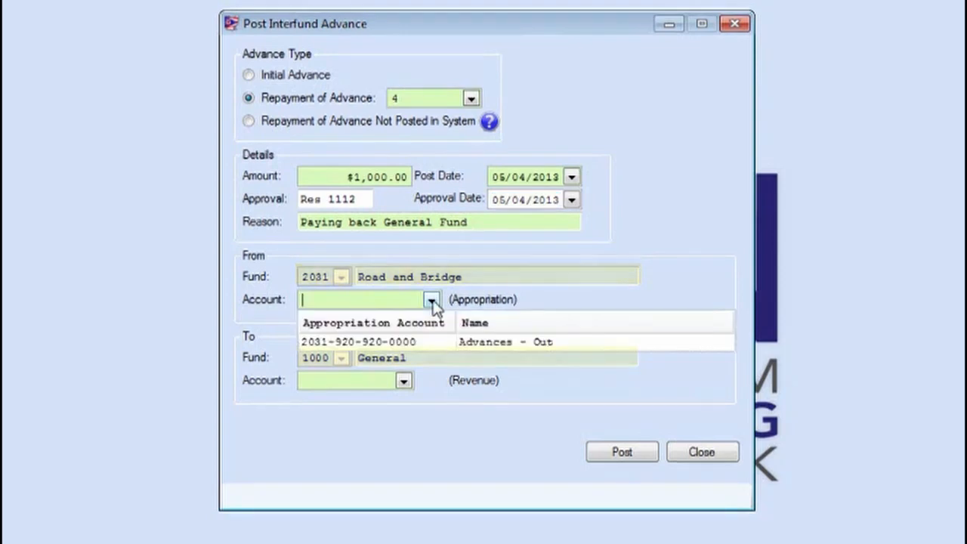
{"action": "left_click", "coordinate": [409, 344]}
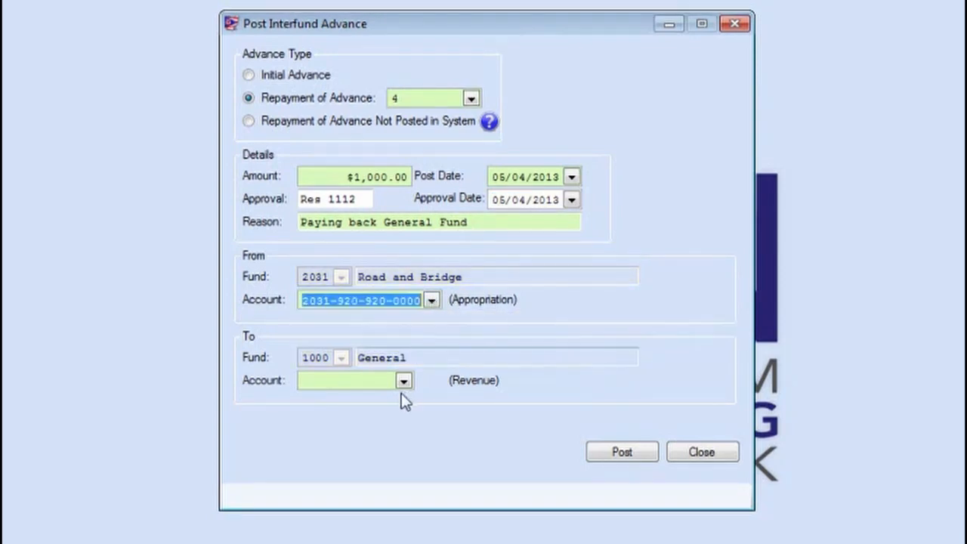
{"action": "left_click", "coordinate": [404, 382]}
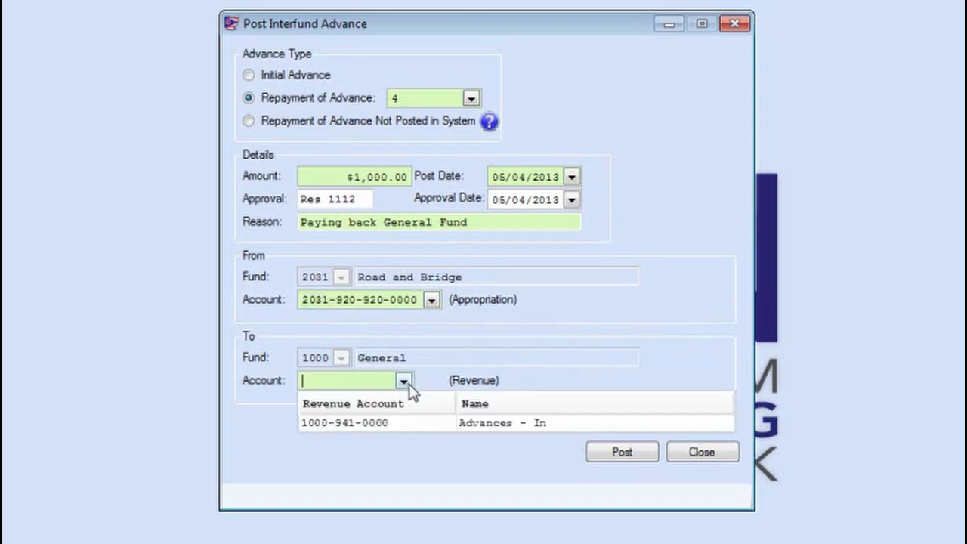
{"action": "left_click", "coordinate": [410, 423]}
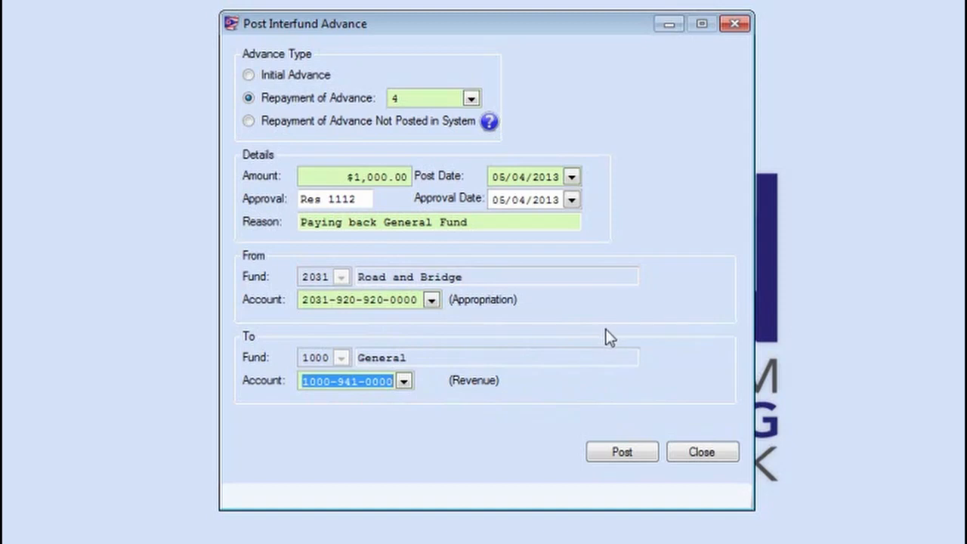
Post the repayment from Road and Bridge to General and close the form without printing the advance report.
{"action": "left_click", "coordinate": [695, 451]}
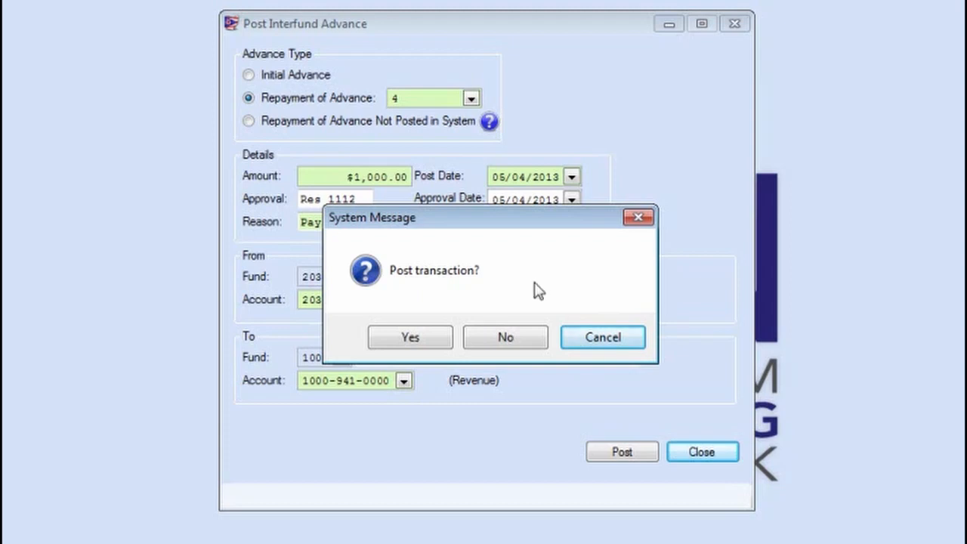
{"action": "left_click", "coordinate": [604, 338]}
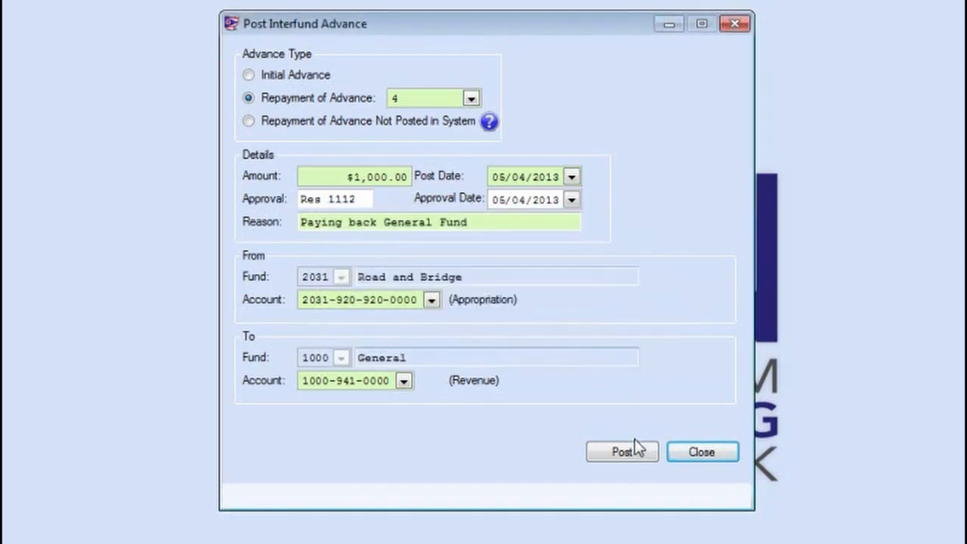
{"action": "left_click", "coordinate": [622, 454]}
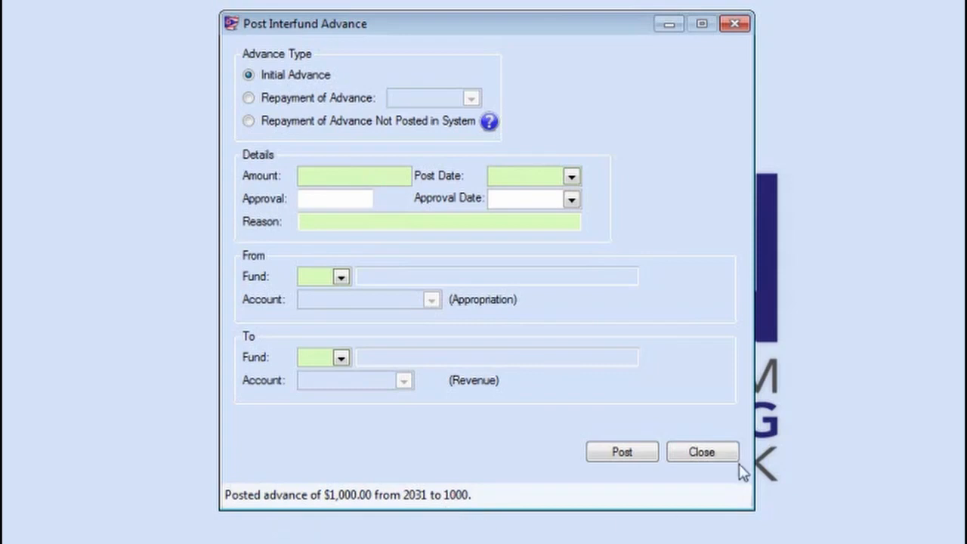
{"action": "left_click", "coordinate": [714, 454]}
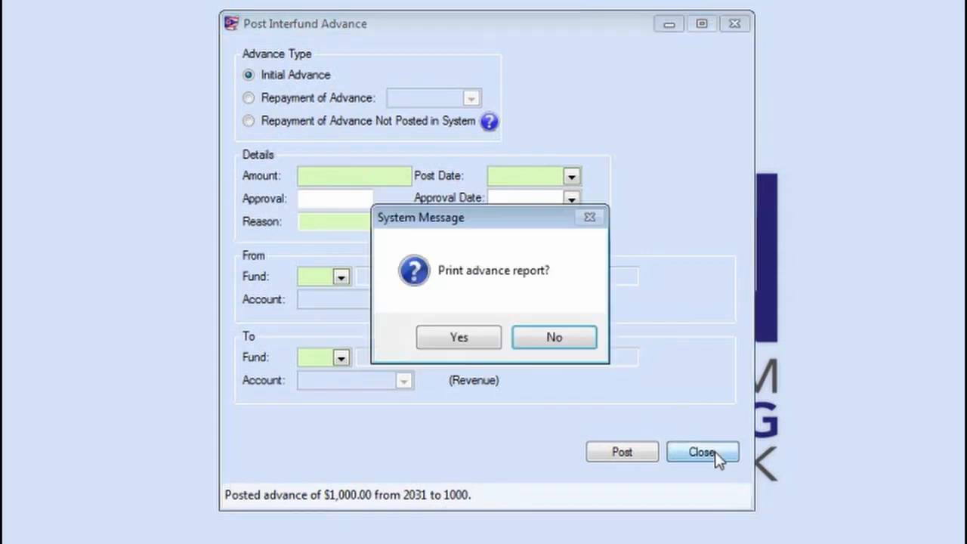
{"action": "left_click", "coordinate": [554, 337]}
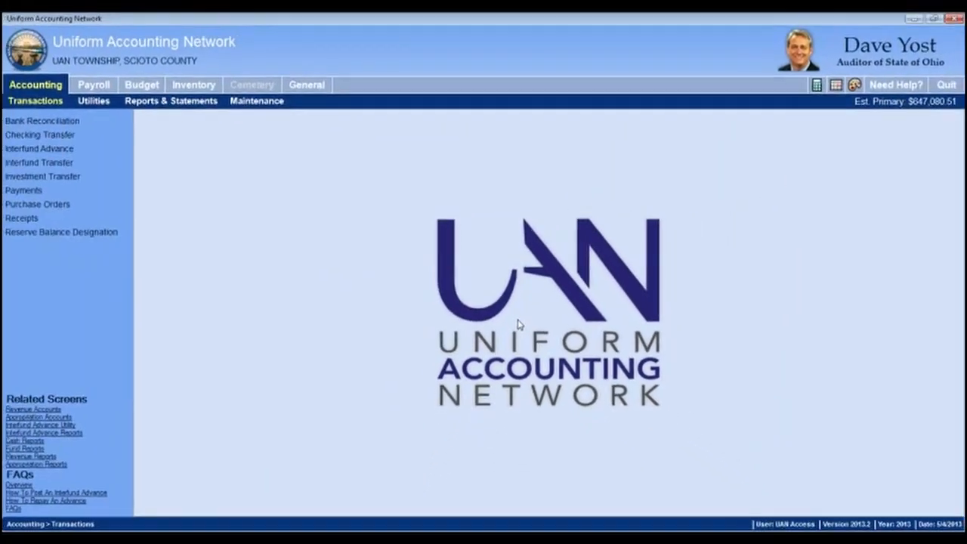